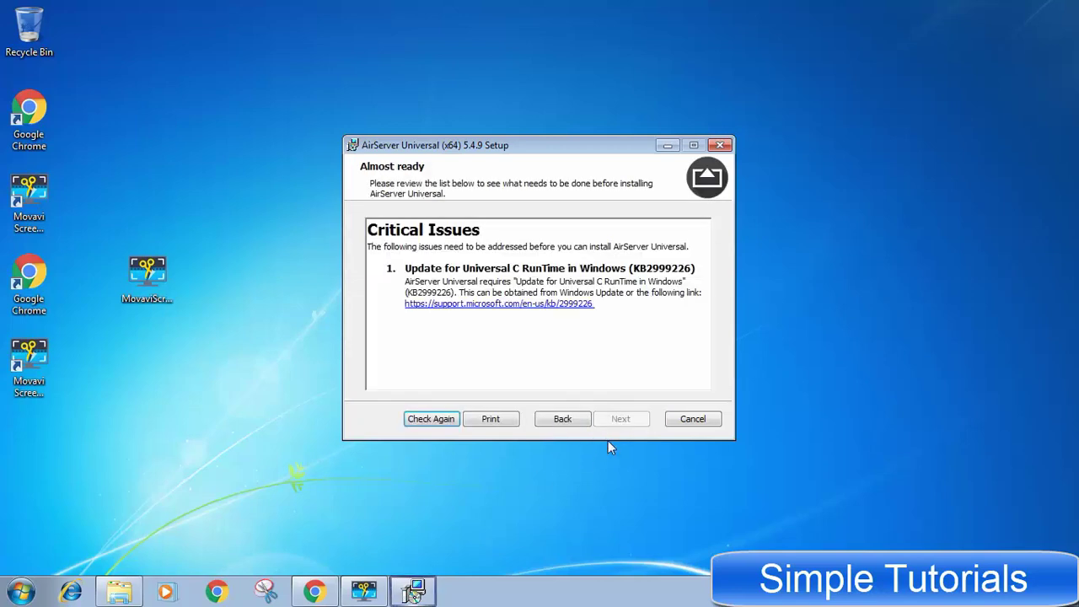
Step: Select the KB2999226 update name and dismiss the 'color scheme has been changed' notice
left_click_drag(696, 268, 463, 268)
key("ctrl+c")
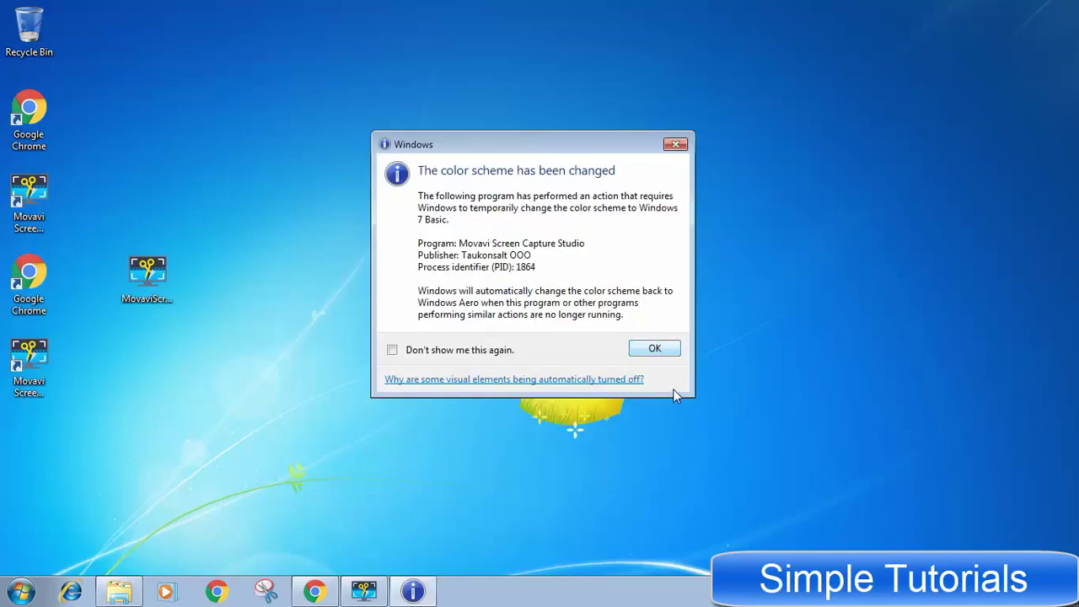
left_click(648, 349)
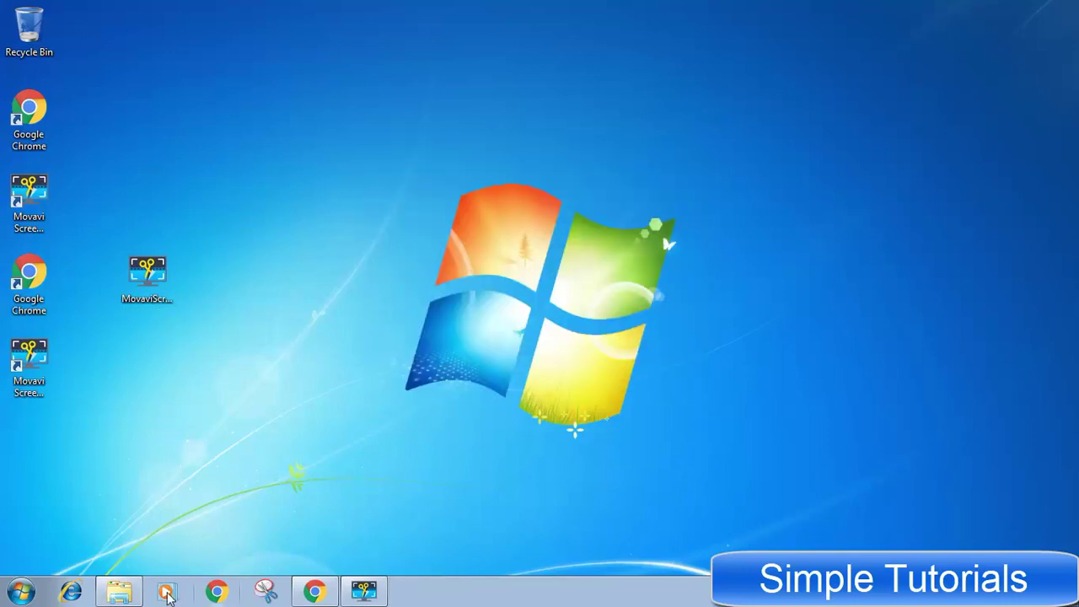
Step: Relaunch AirServer-5.4.9-x64 from Explorer, advance to Almost ready, and select the KB2999226 name
left_click(119, 592)
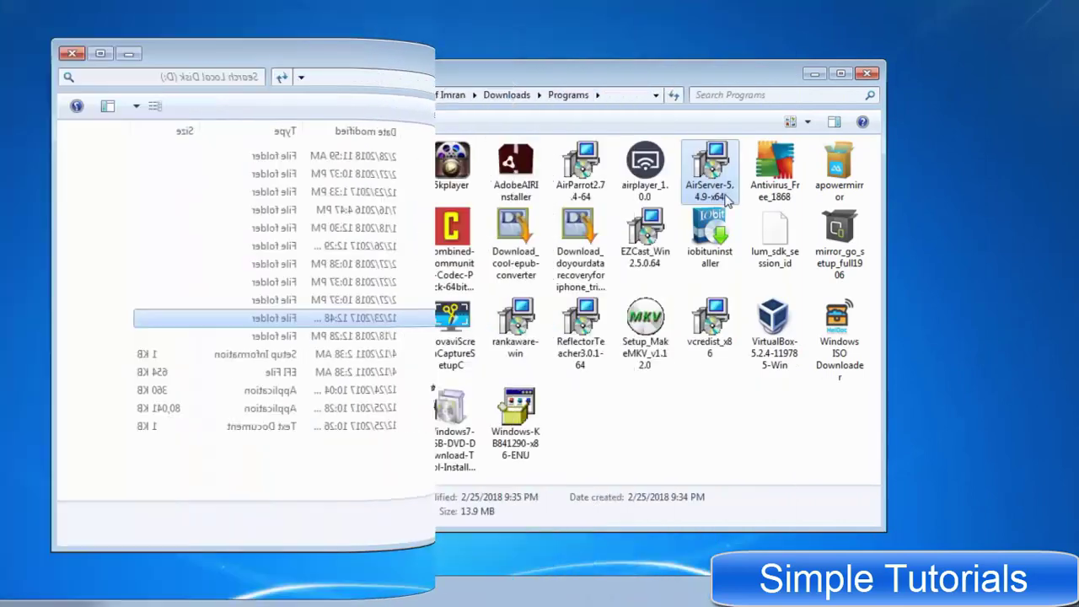
double_click(722, 173)
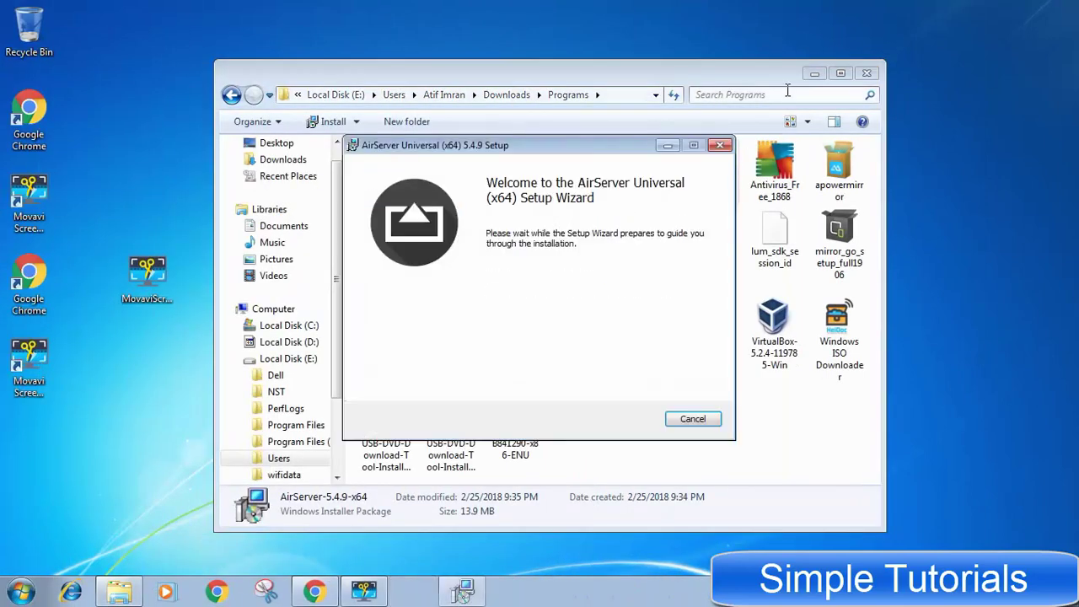
left_click(814, 74)
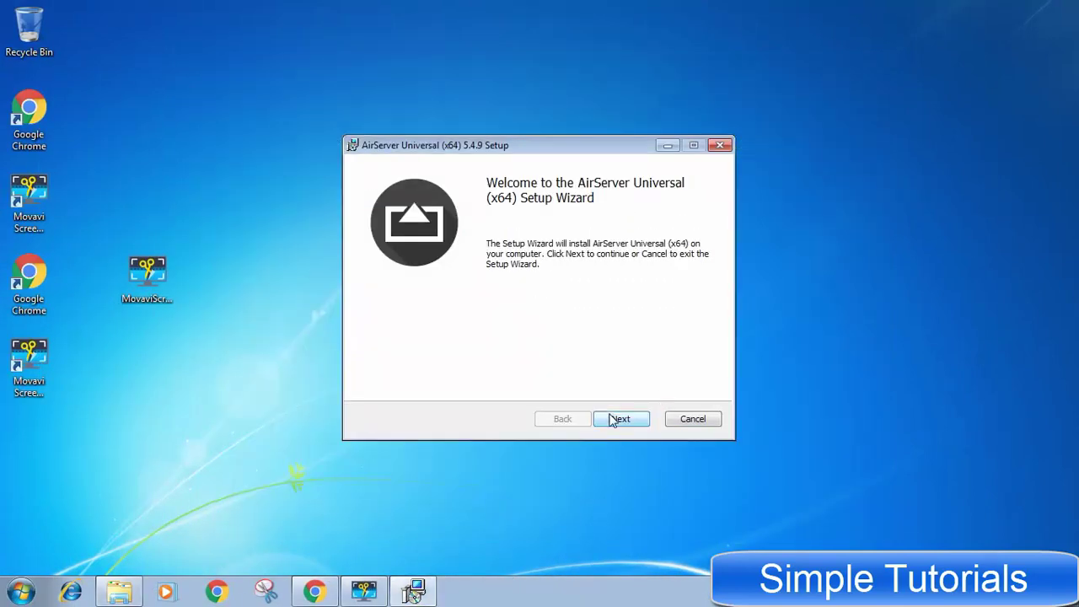
left_click(618, 418)
left_click(624, 421)
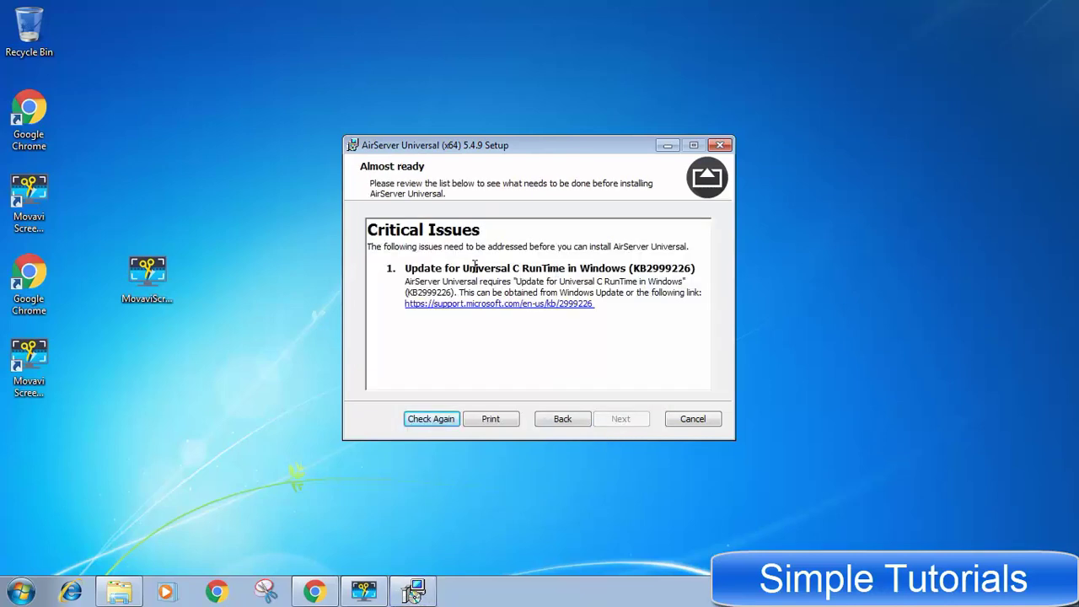
left_click_drag(463, 267, 693, 267)
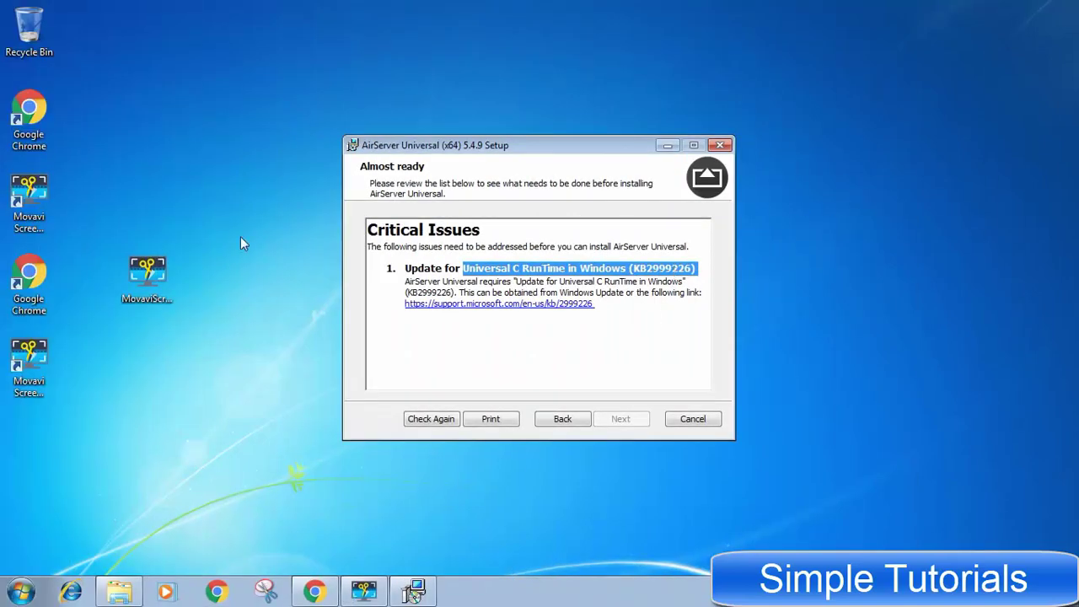
Step: Use 'Paste and search' in Chrome's address bar to search for the KB2999226 update name
left_click(314, 590)
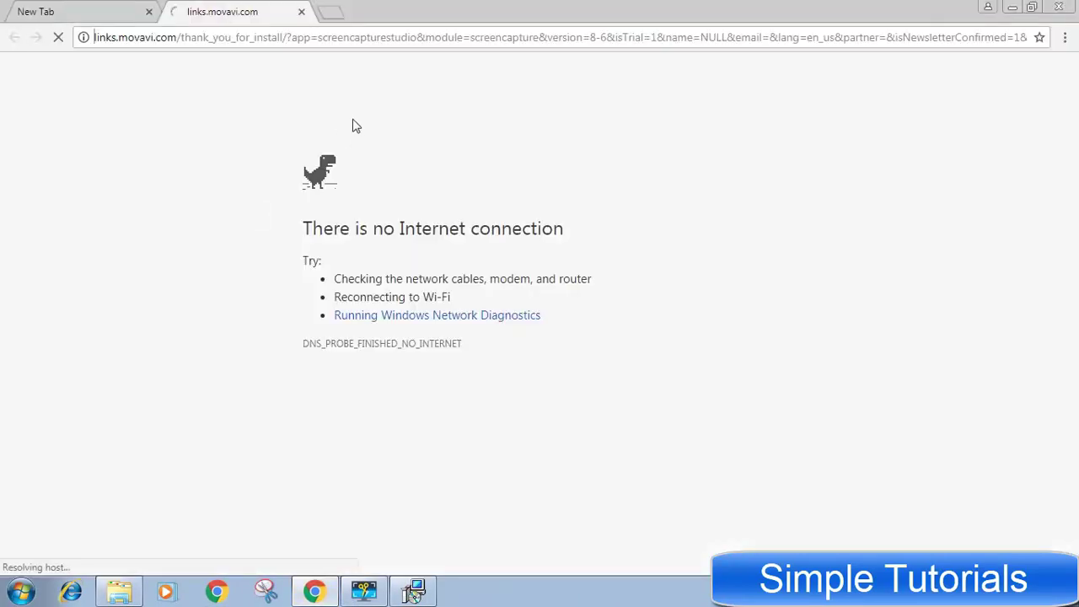
right_click(380, 37)
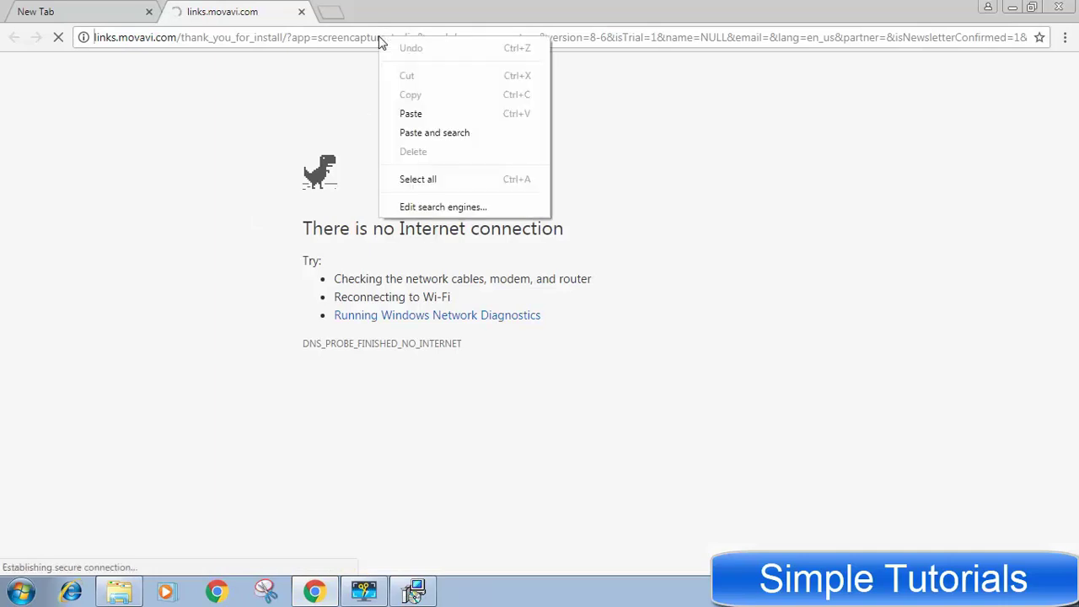
left_click(460, 131)
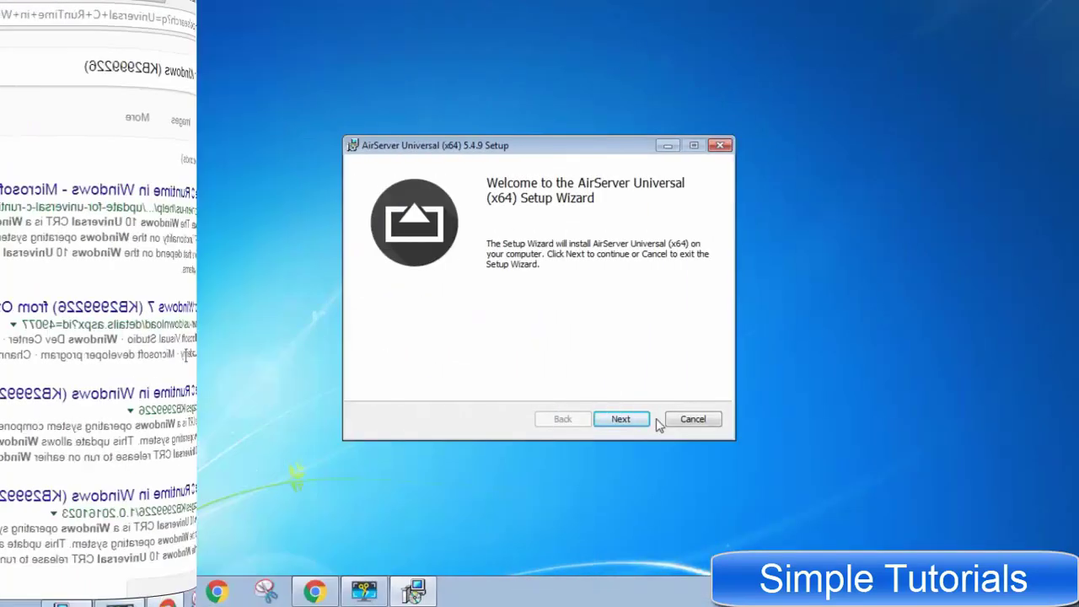
Step: Advance past the Welcome and Custom Setup pages, then select the KB2999226 heading text
left_click(613, 421)
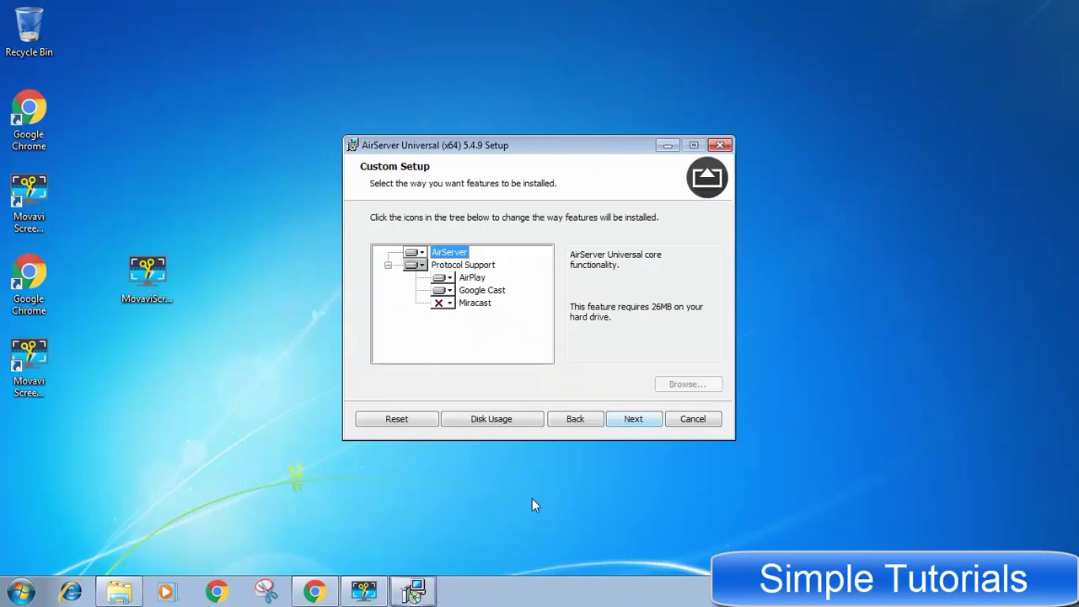
left_click(628, 421)
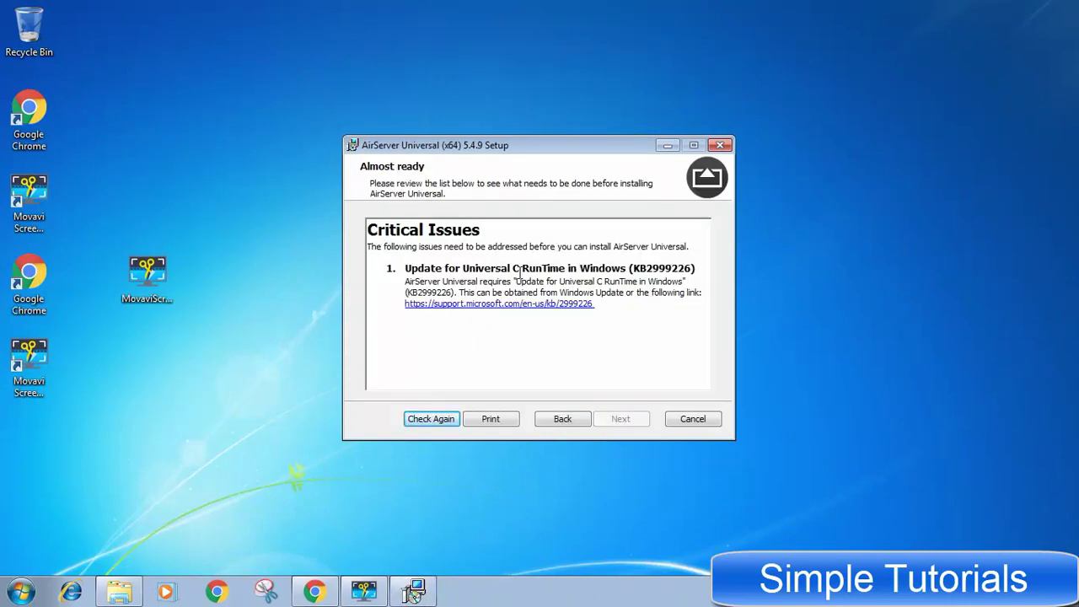
left_click_drag(462, 267, 693, 267)
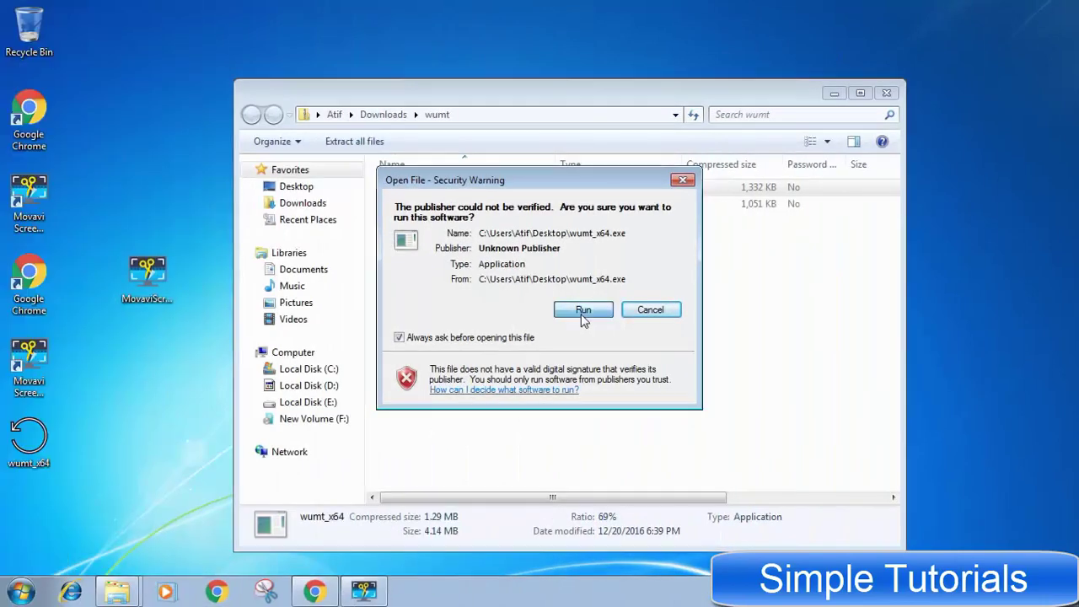
Step: Launch wumt_x64, start a search for Windows updates, and return to the AirServer setup
left_click(585, 309)
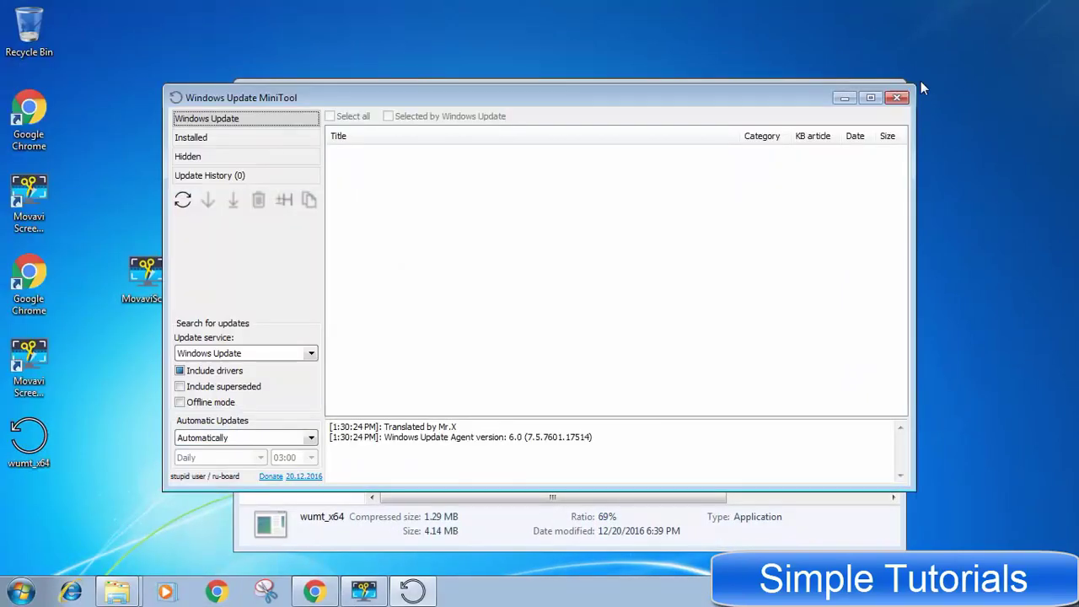
left_click(183, 201)
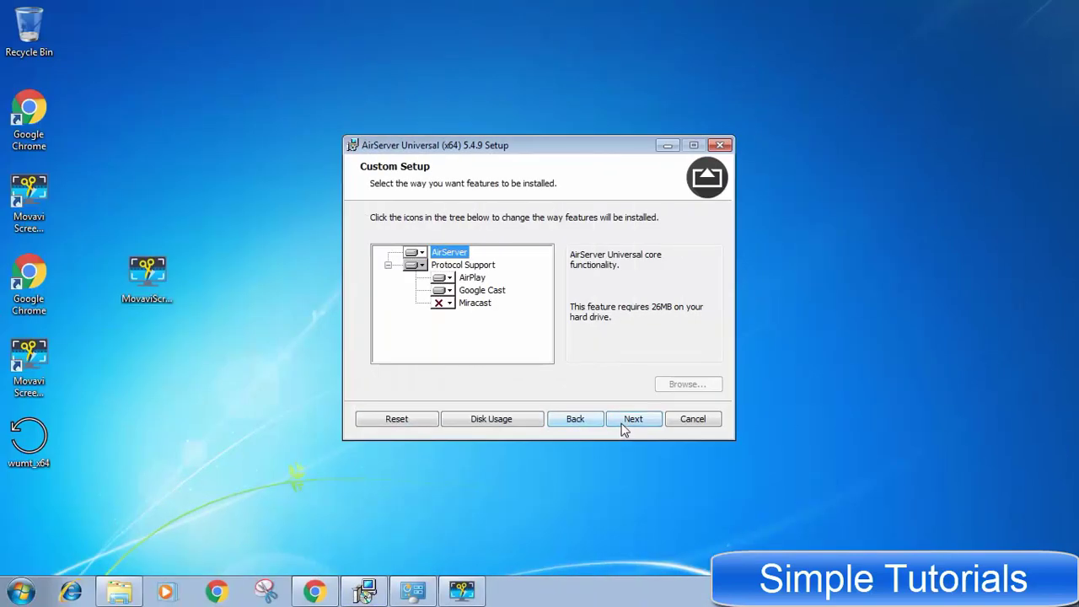
left_click(624, 426)
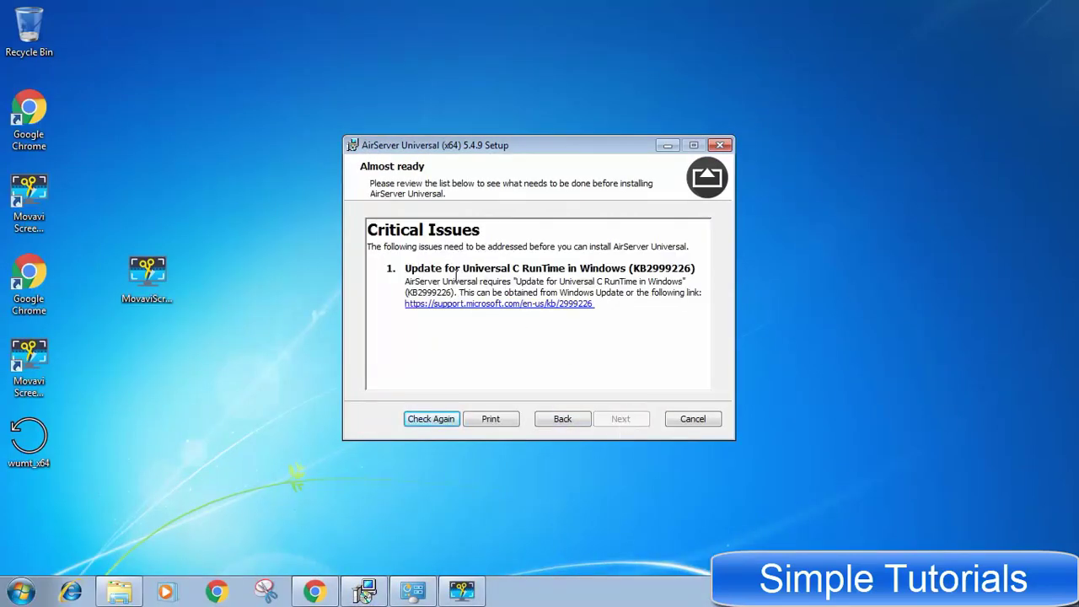
Step: Open the support.microsoft.com/en-us/kb/2999226 link from the Critical Issues list in Chrome
left_click_drag(464, 266, 656, 263)
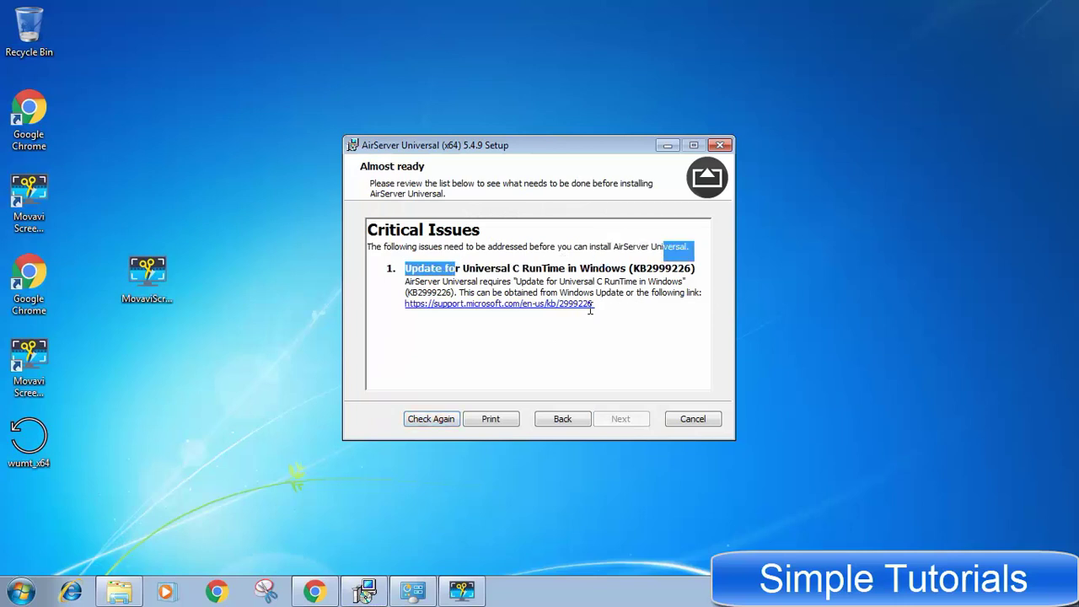
left_click(498, 303)
double_click(498, 304)
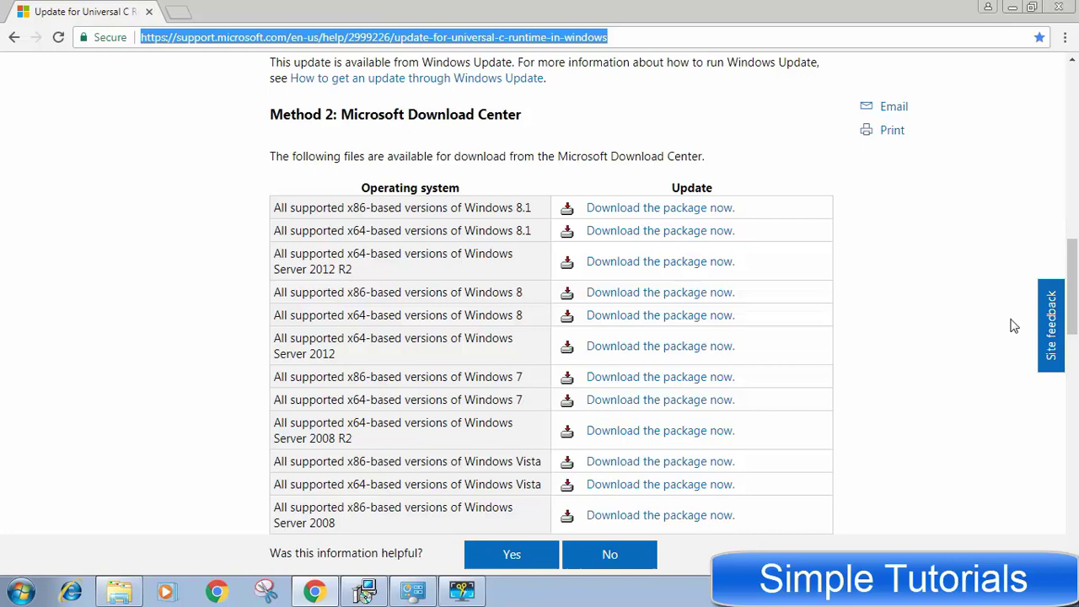
Step: Find the 'All supported x64-based versions of Windows 7' row and follow 'Download the package now.'
left_click_drag(1072, 311, 1073, 208)
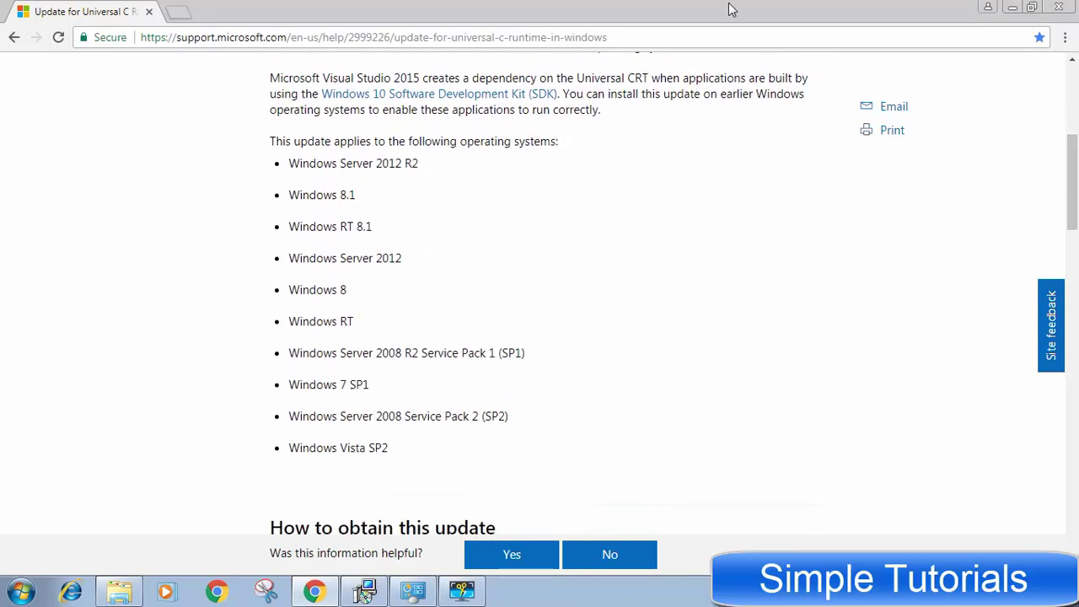
left_click(629, 35)
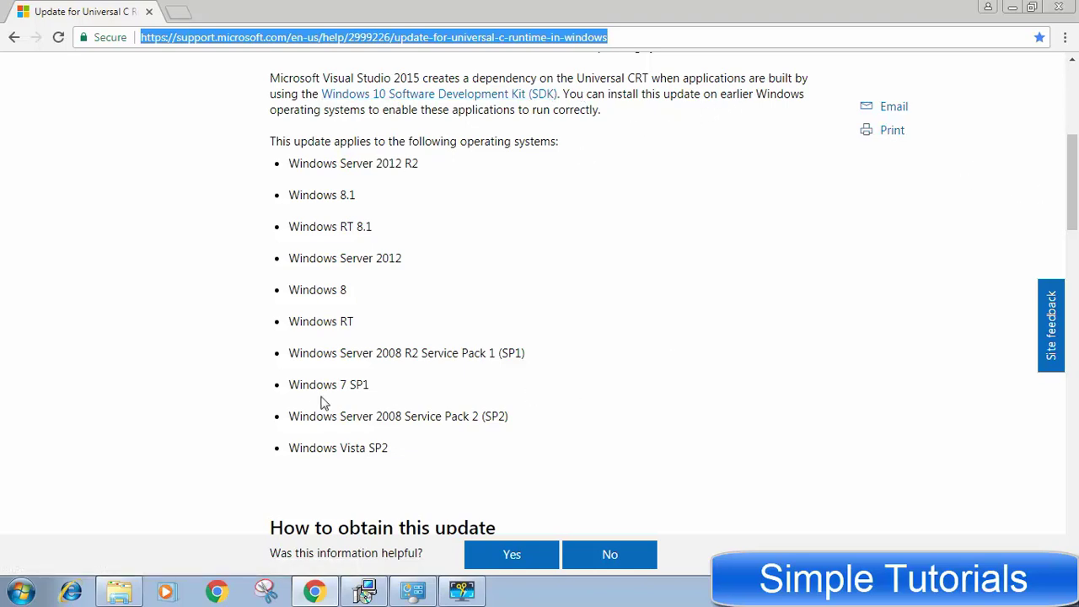
left_click_drag(351, 395, 275, 384)
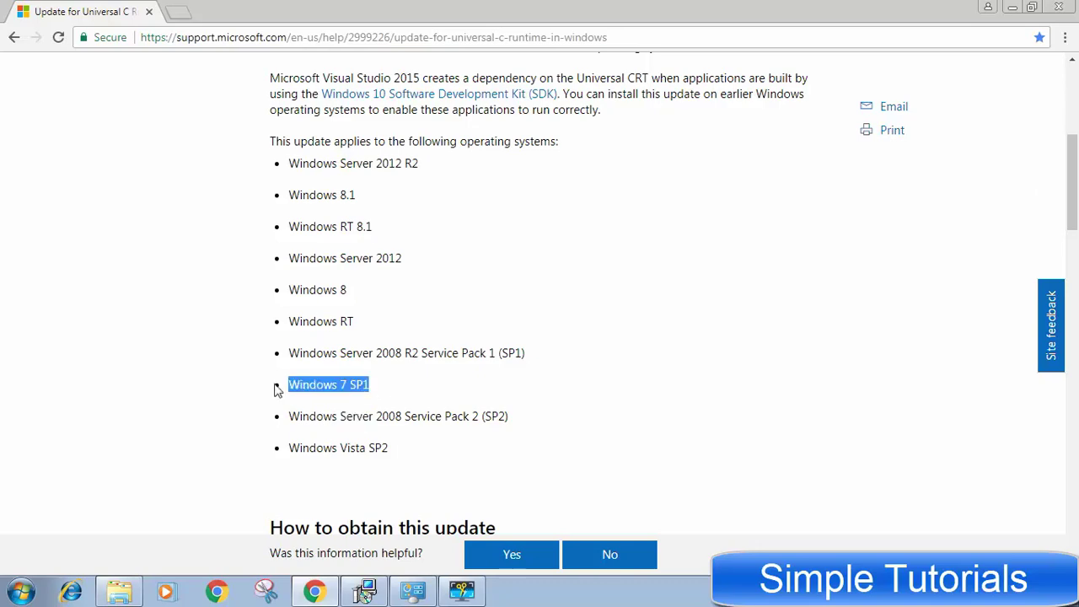
scroll(841, 310, "down", 1)
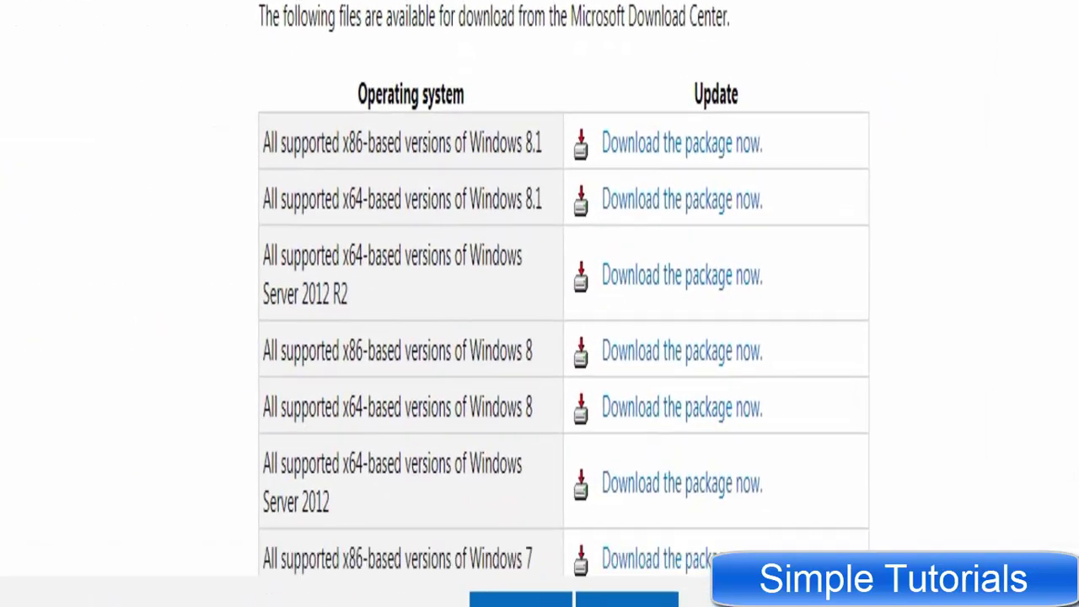
scroll(539, 304, "down", 5)
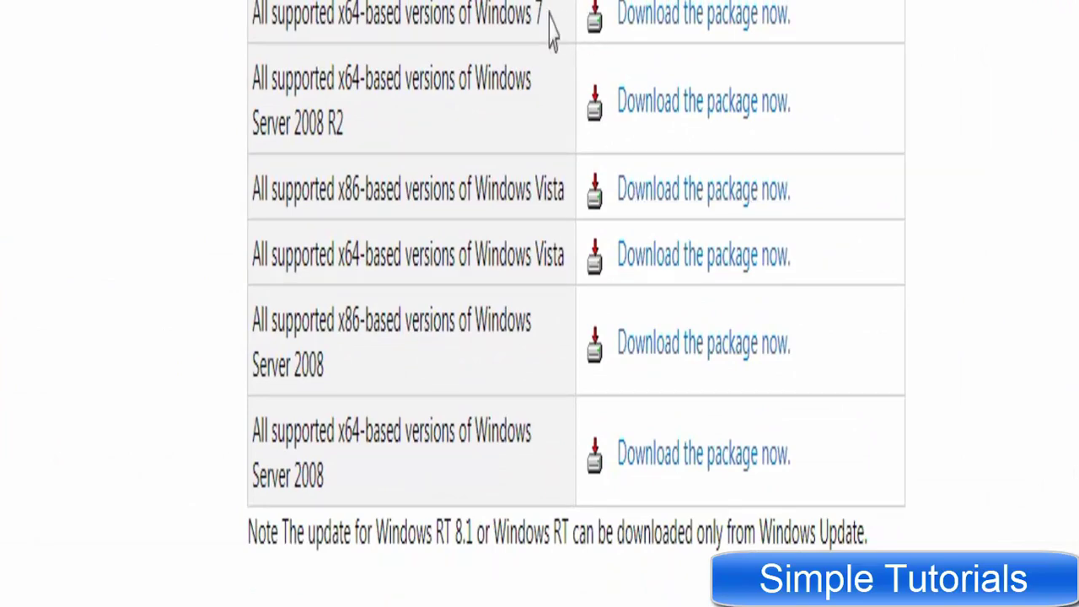
left_click_drag(544, 15, 348, 14)
mouse_move(302, 91)
left_mouse_down()
mouse_move(184, 106)
mouse_move(290, 95)
left_mouse_up()
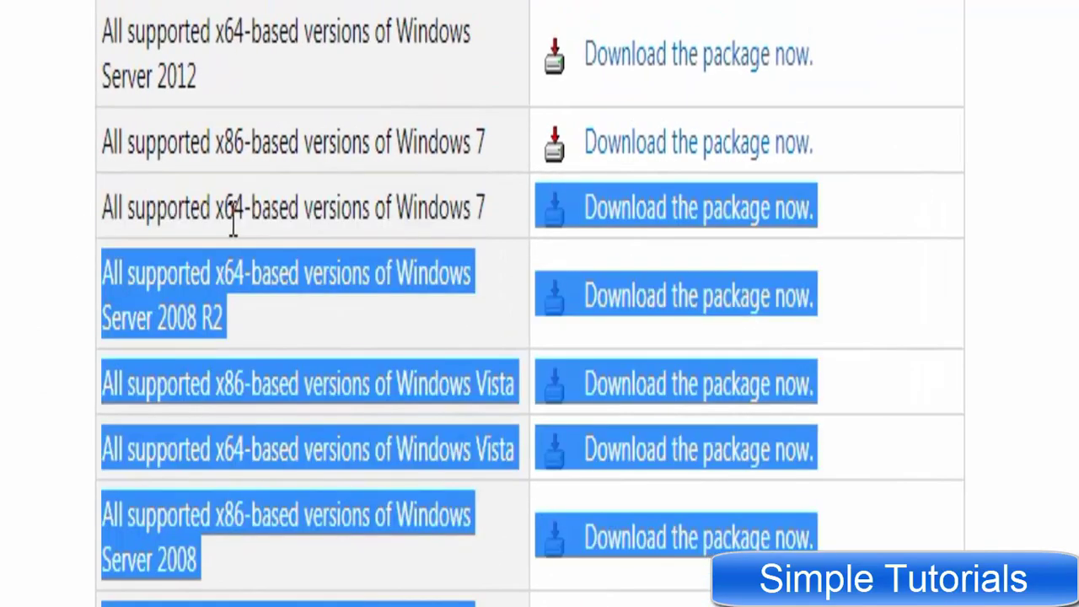
left_click(307, 105)
triple_click(236, 220)
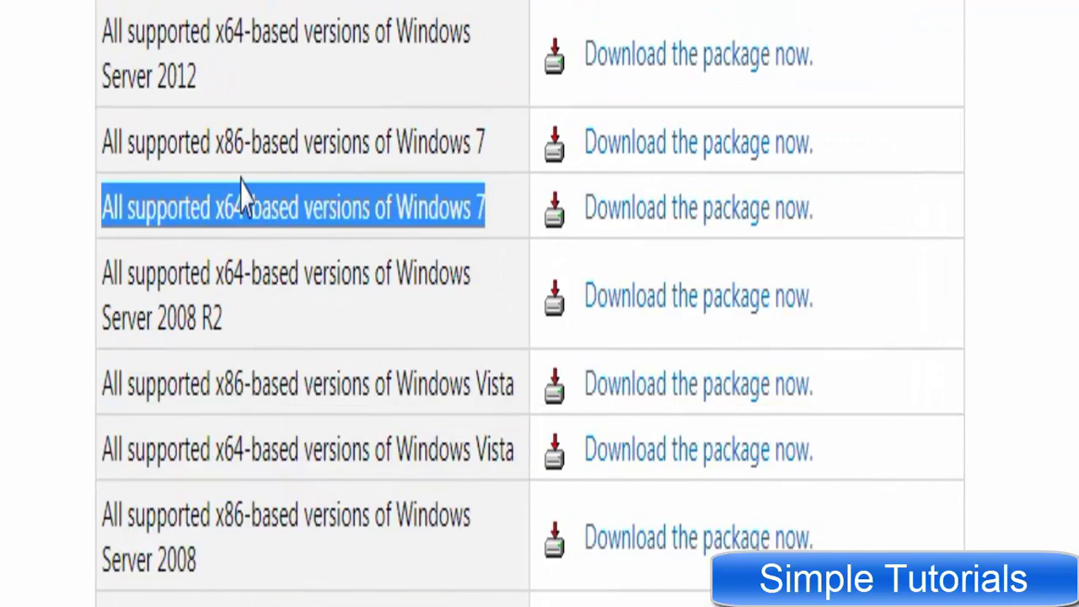
left_click(621, 226)
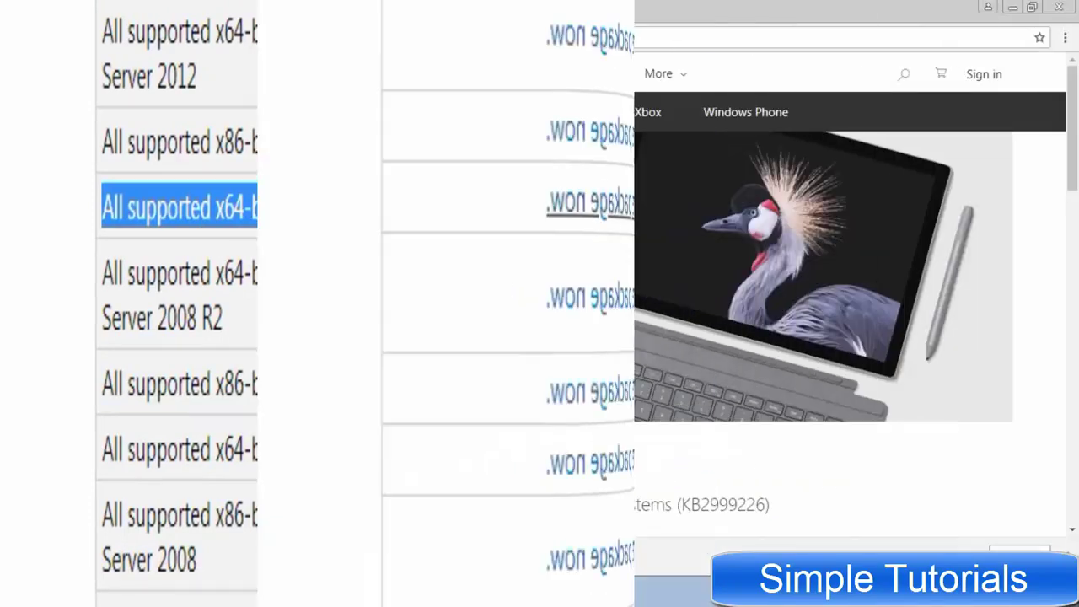
Step: Install the downloaded KB2999226 .msu via Windows Update Standalone Installer and close it when complete
left_click(97, 564)
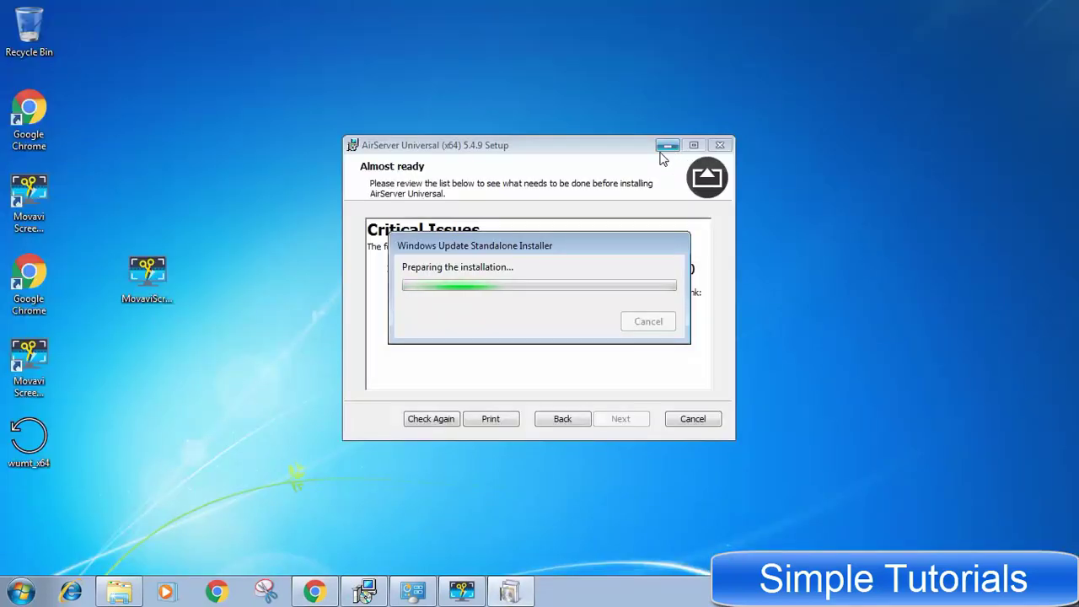
left_click_drag(504, 245, 776, 51)
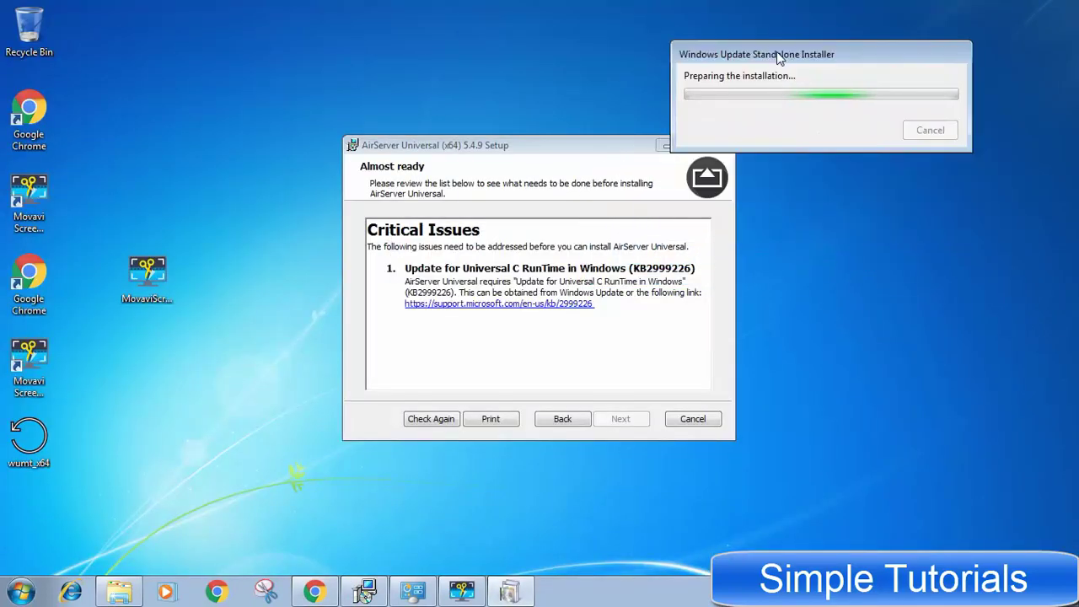
left_click_drag(555, 147, 486, 51)
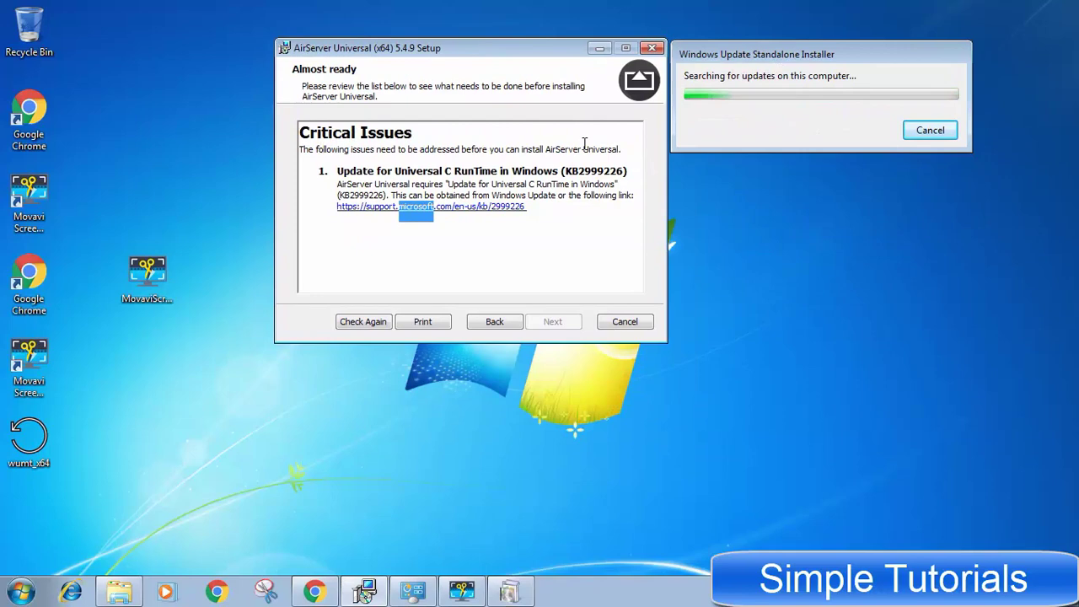
left_click(345, 397)
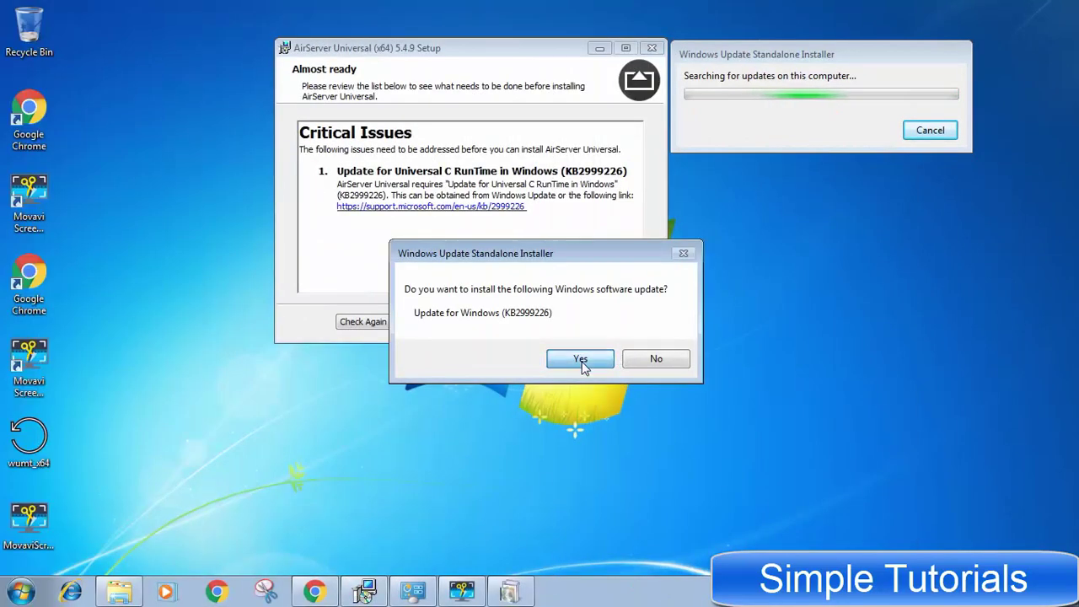
left_click(581, 360)
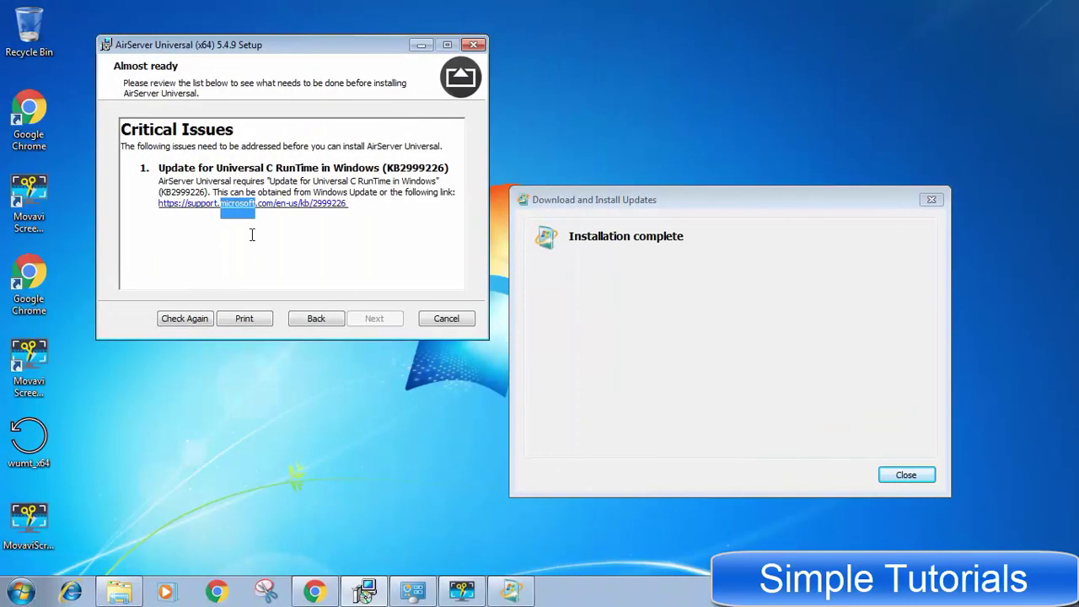
left_click(907, 475)
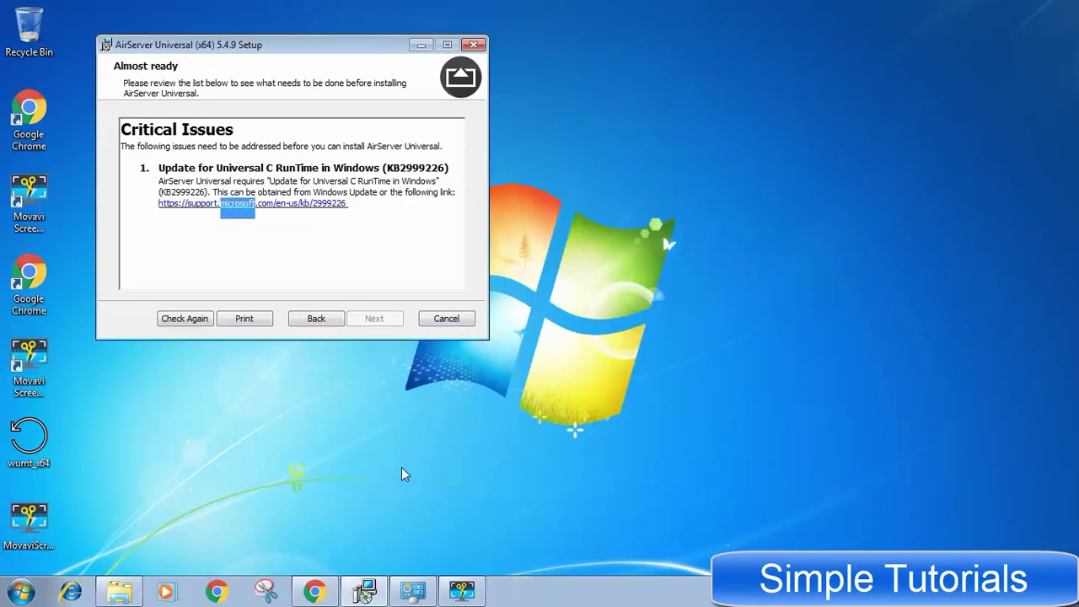
Step: Accept the licence terms and choose the 'I want to try' trial option
left_click(313, 318)
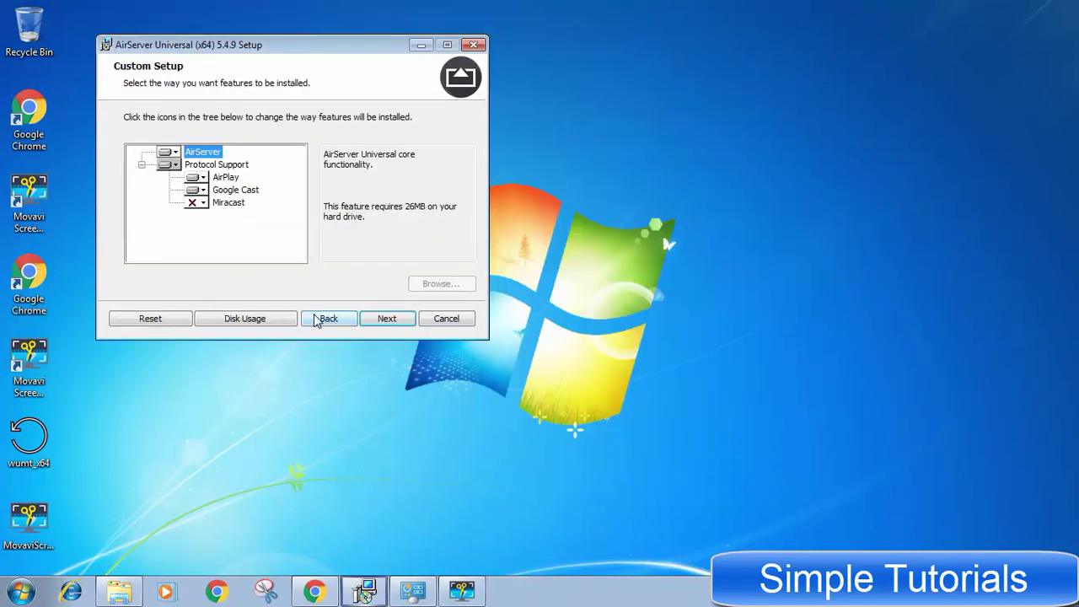
left_click(366, 324)
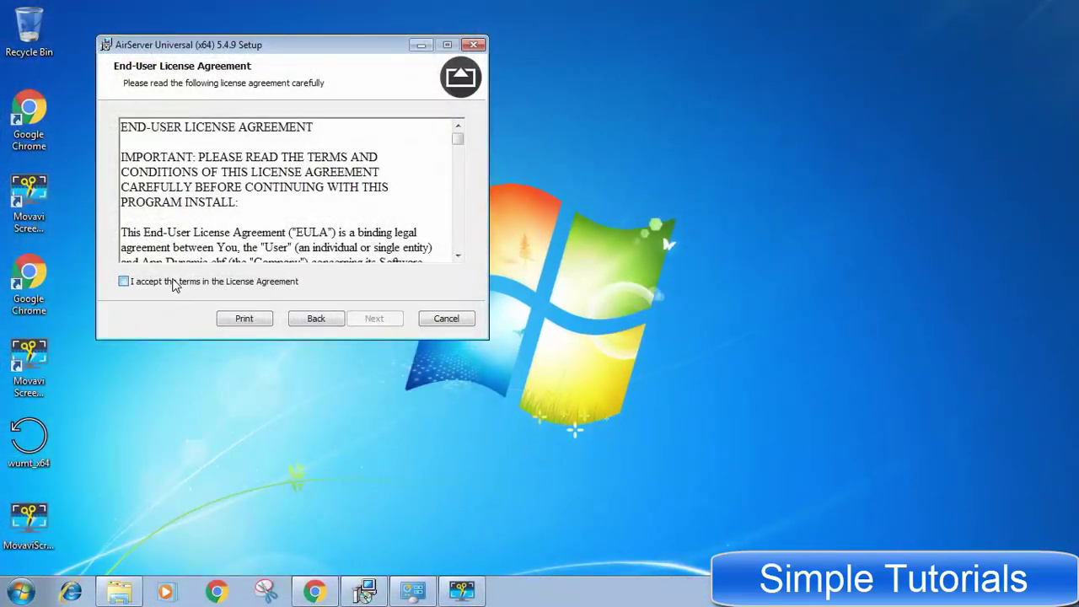
left_click(173, 285)
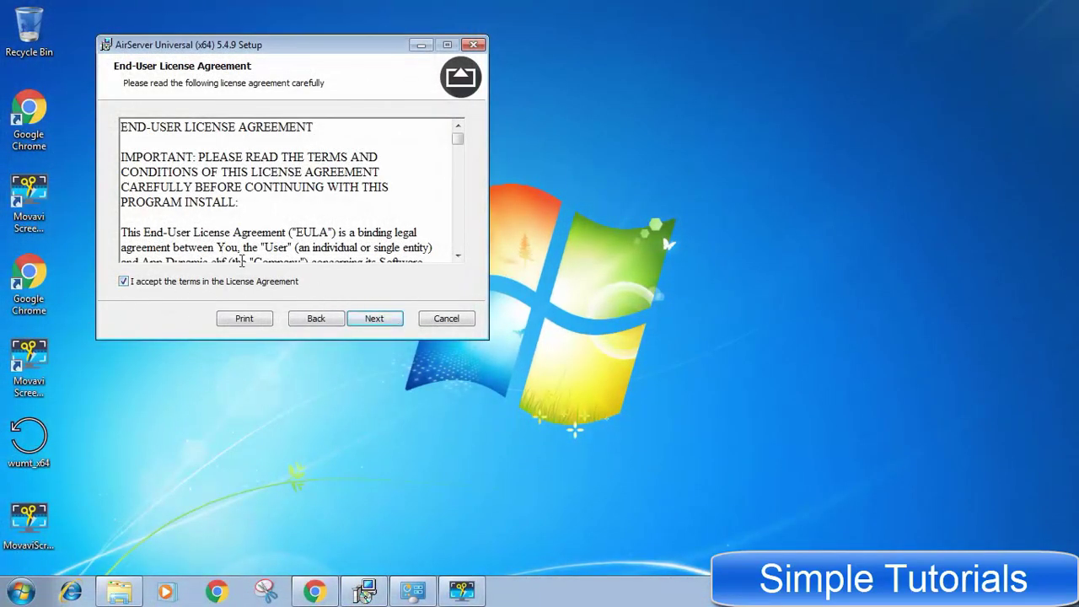
left_click(371, 318)
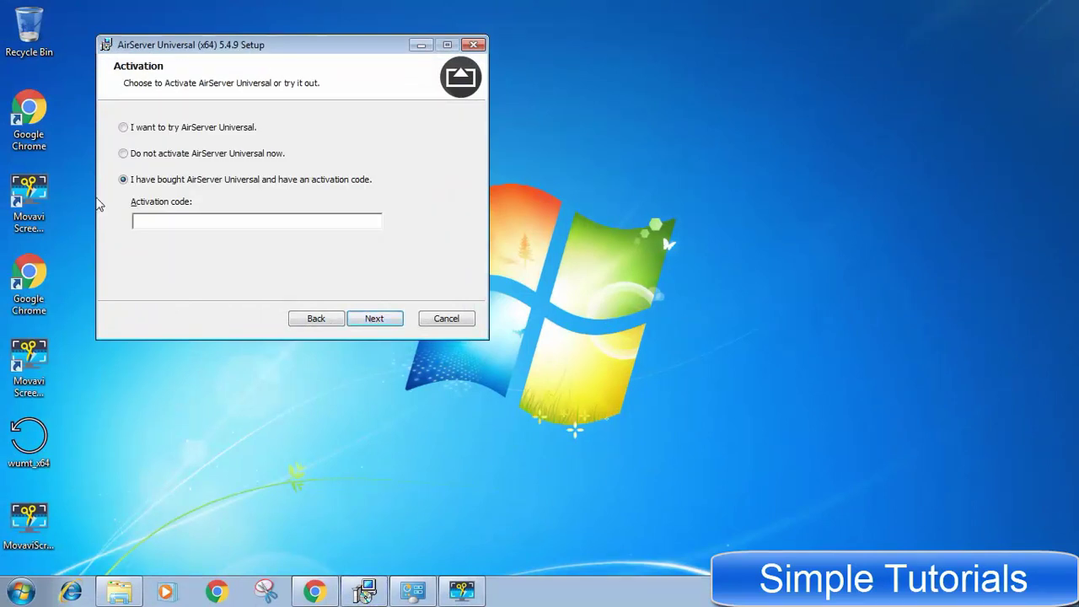
left_click(165, 135)
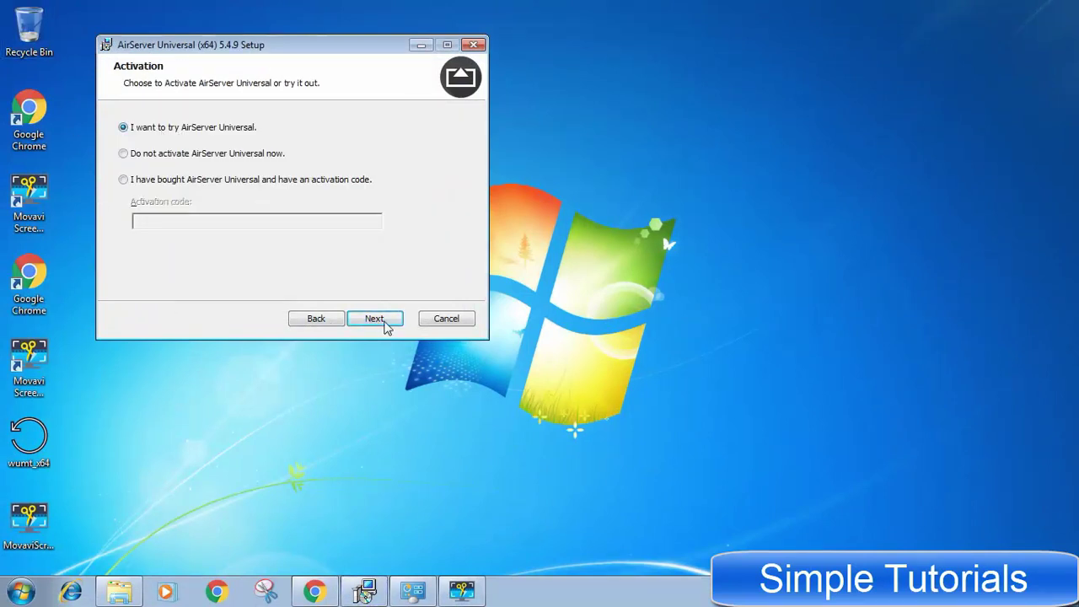
Step: Keep the default install folder and no startup at logon, then start installing
left_click(385, 321)
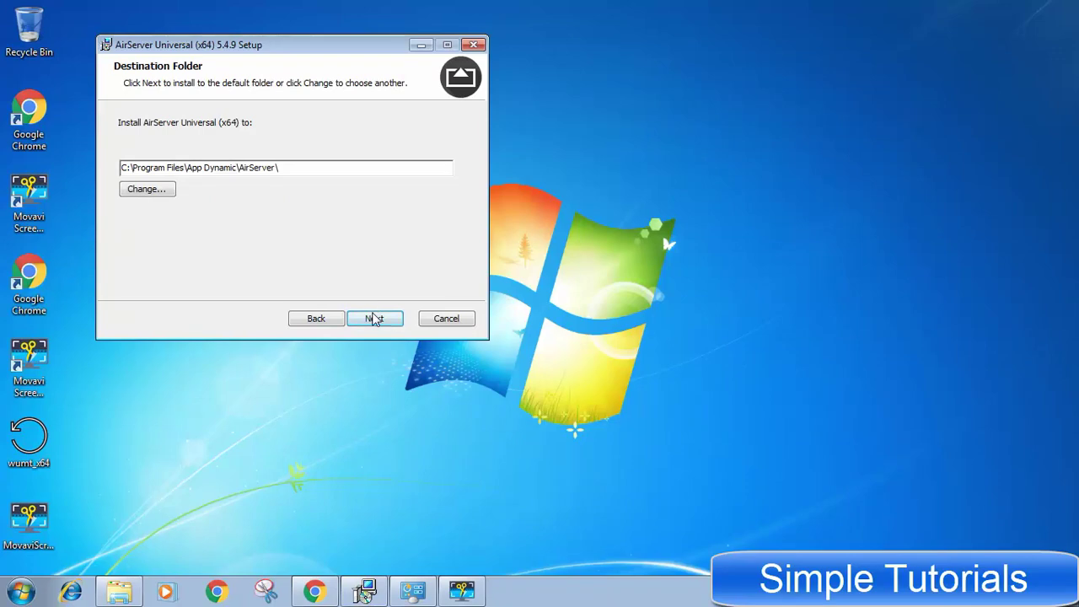
left_click(373, 318)
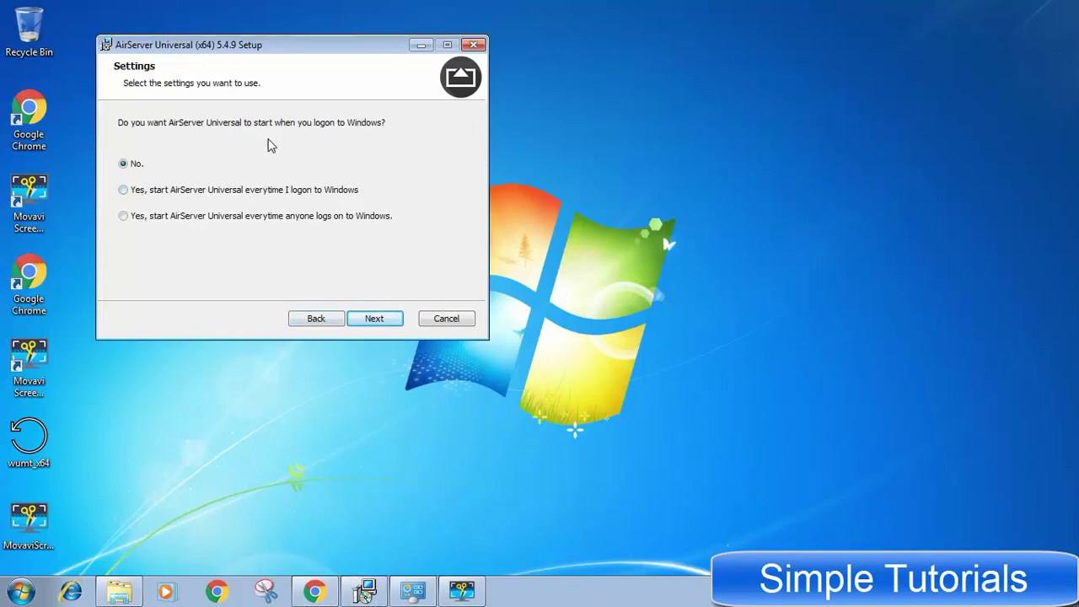
left_click(374, 319)
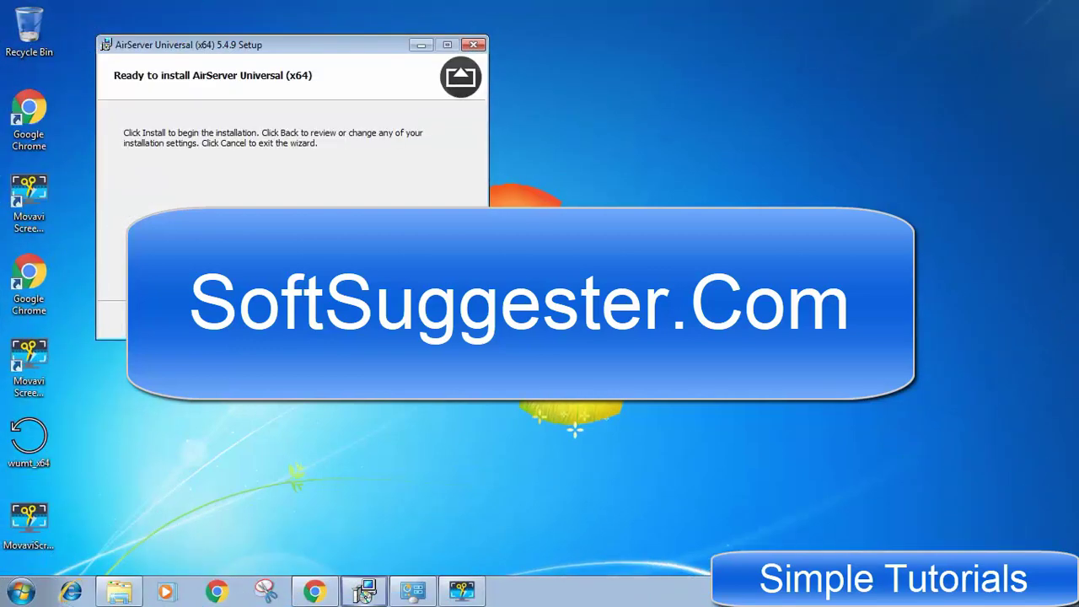
key("Return")
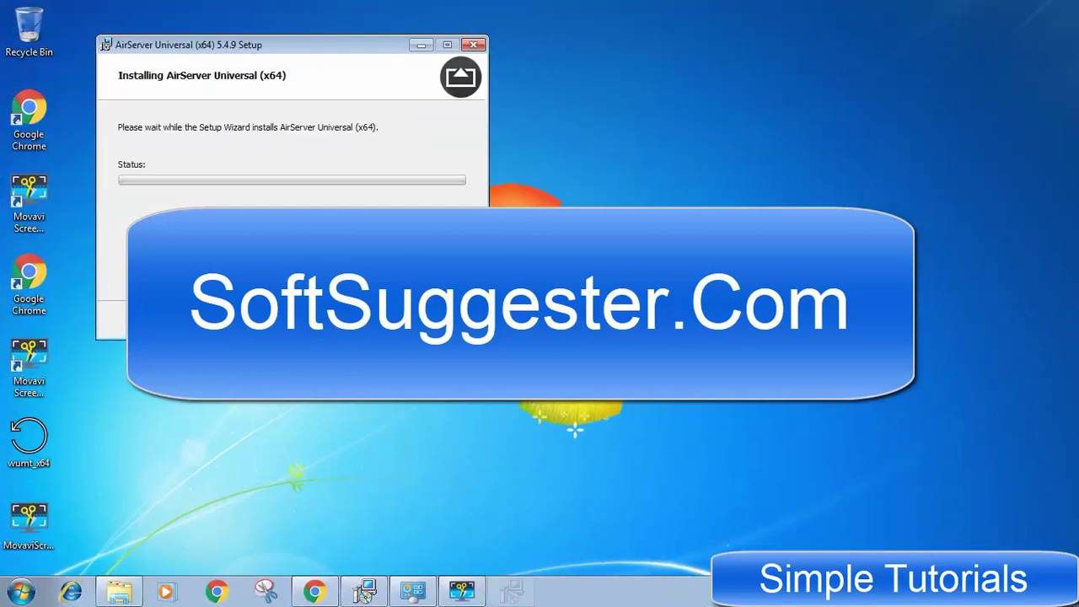